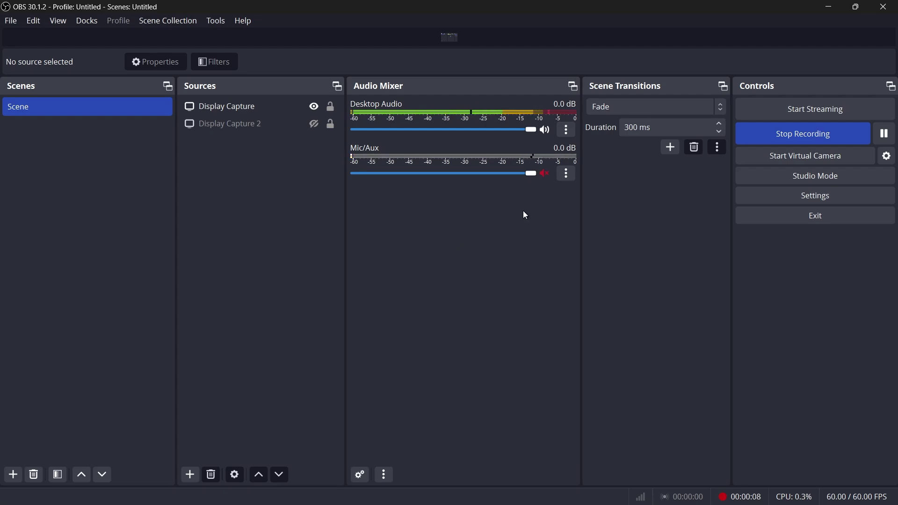
# - Select the Display Capture source in the preview, then clear the selection, twice
pyautogui.click(448, 40)
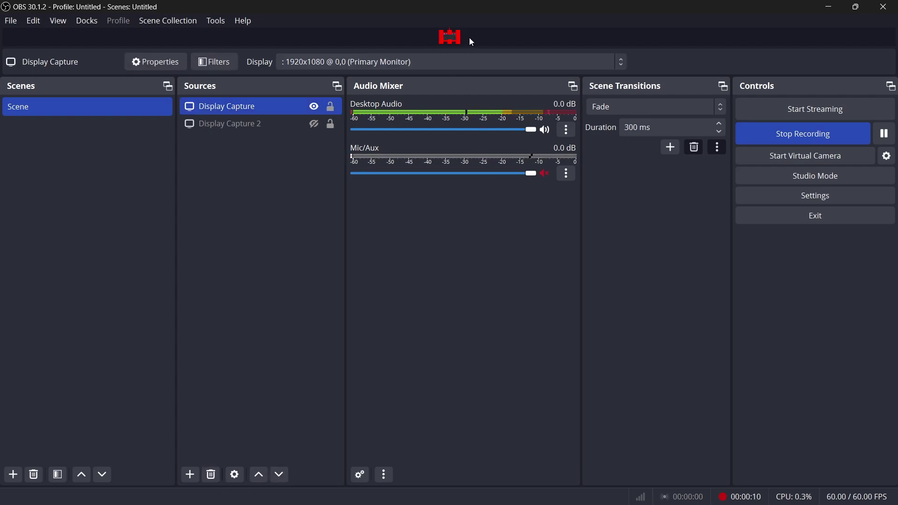
pyautogui.click(470, 37)
pyautogui.click(448, 39)
pyautogui.click(468, 29)
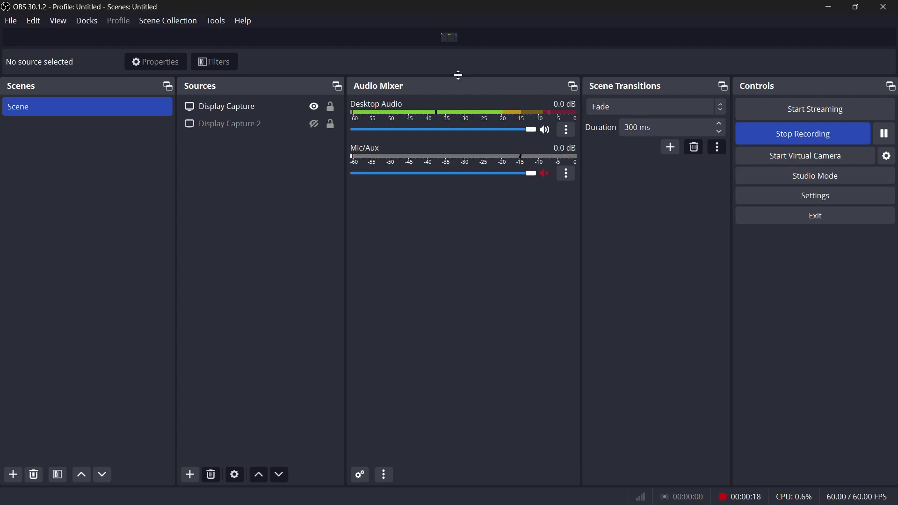
# - Lower the splitter to make the preview much taller, then raise it slightly
pyautogui.moveTo(459, 74); pyautogui.dragTo(444, 353)
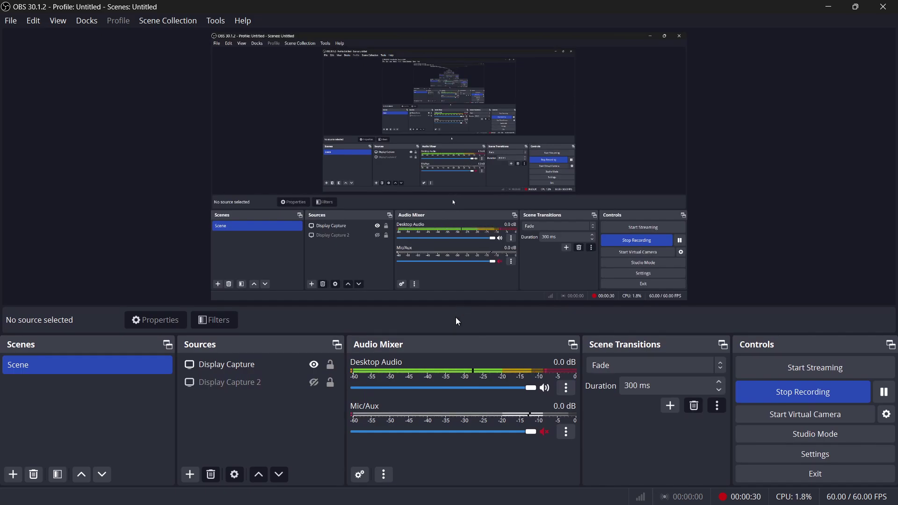
pyautogui.moveTo(457, 333)
pyautogui.mouseDown()
pyautogui.moveTo(463, 293)
pyautogui.moveTo(462, 333)
pyautogui.mouseUp()
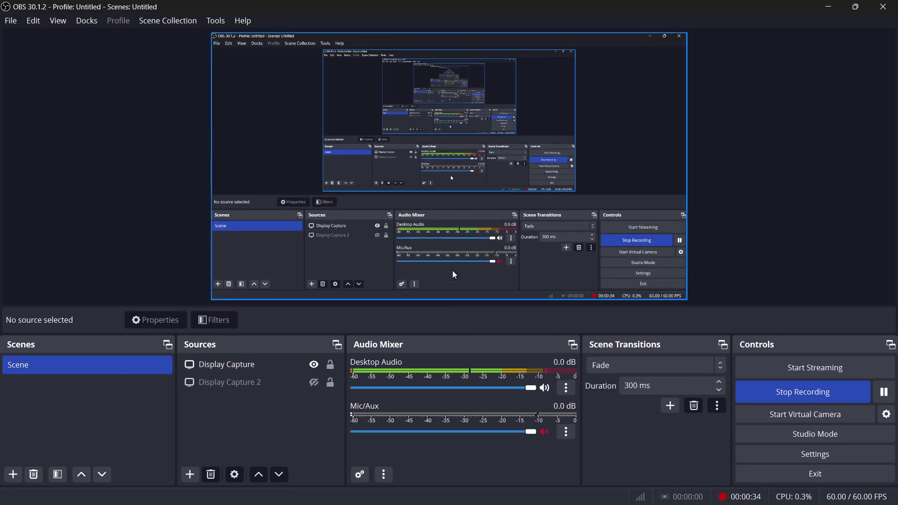
# - Set the preview's Preview Scaling to Scale to Window
pyautogui.rightClick(464, 181)
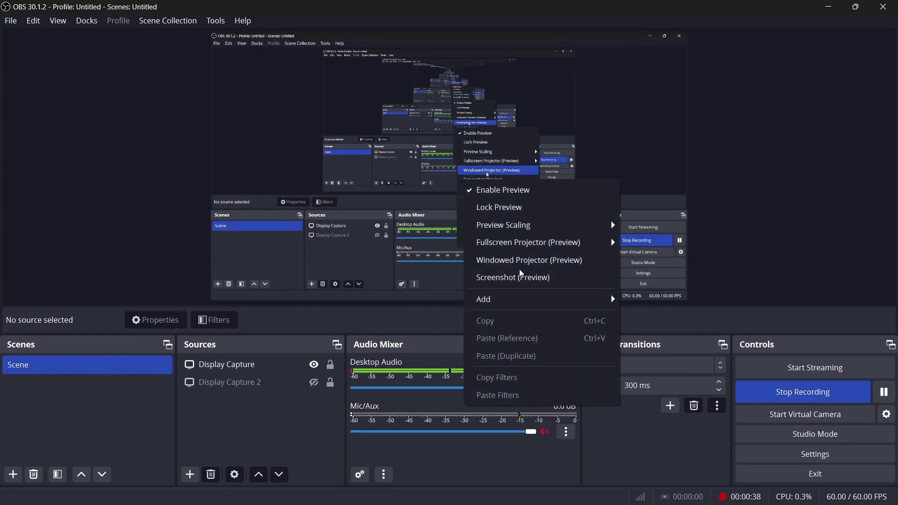
pyautogui.moveTo(518, 227)
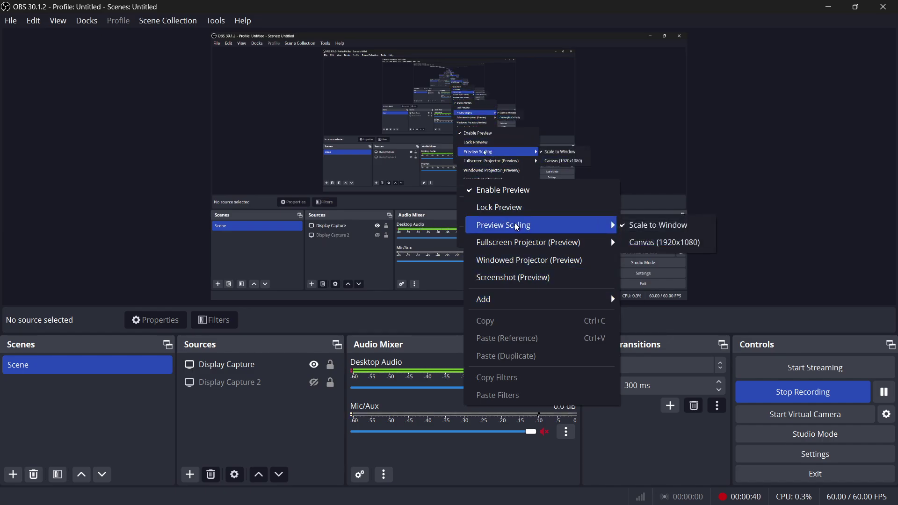
pyautogui.click(654, 230)
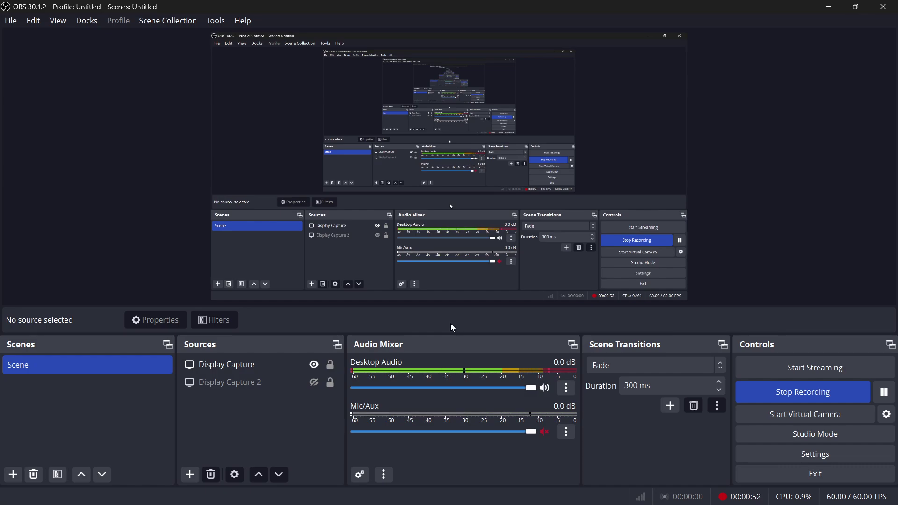
# - Hide Display Capture 2 with its eye icon and select Display Capture in Sources
pyautogui.click(246, 365)
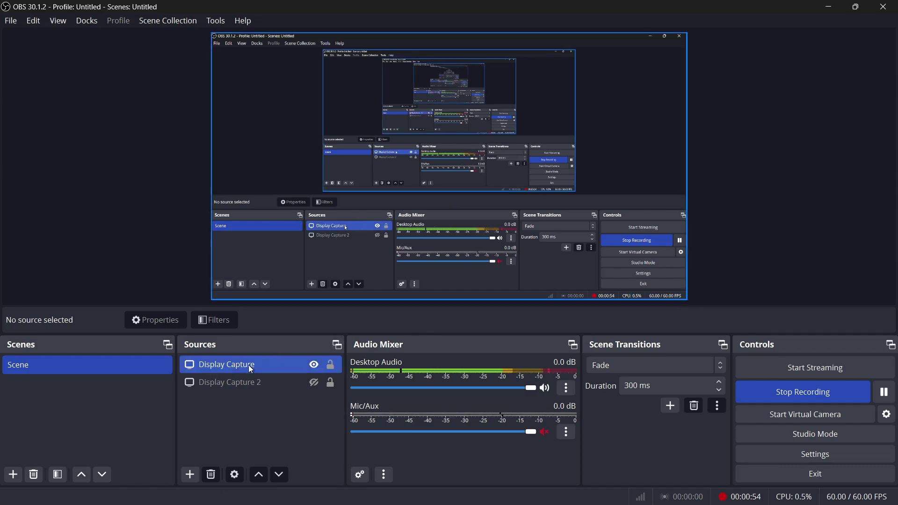
pyautogui.click(227, 387)
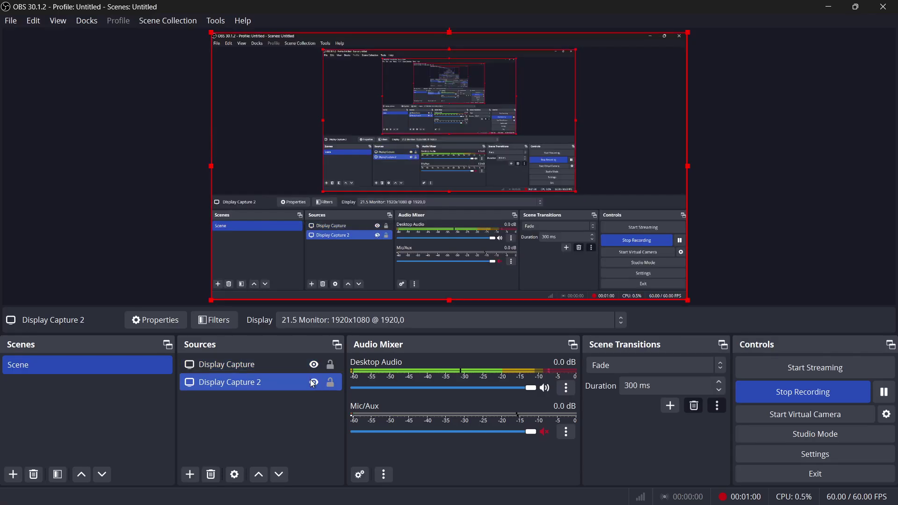
pyautogui.click(310, 380)
pyautogui.click(264, 430)
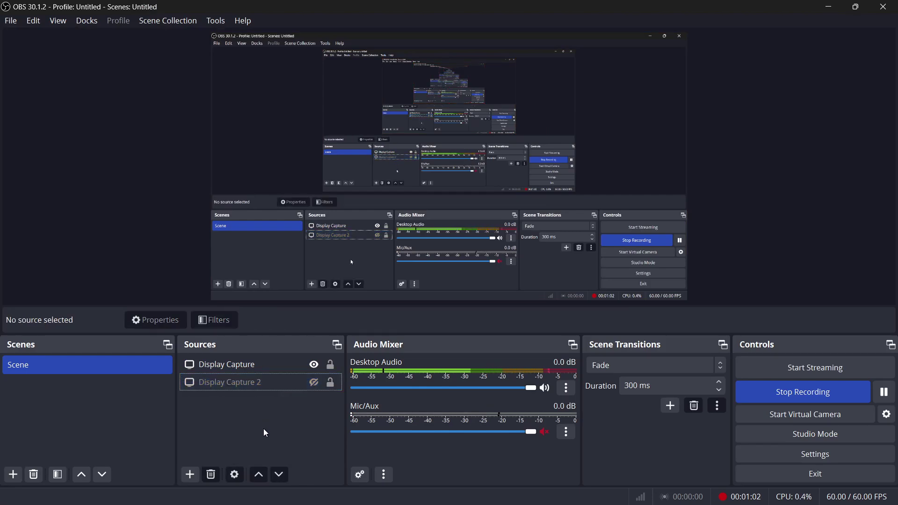
pyautogui.click(255, 365)
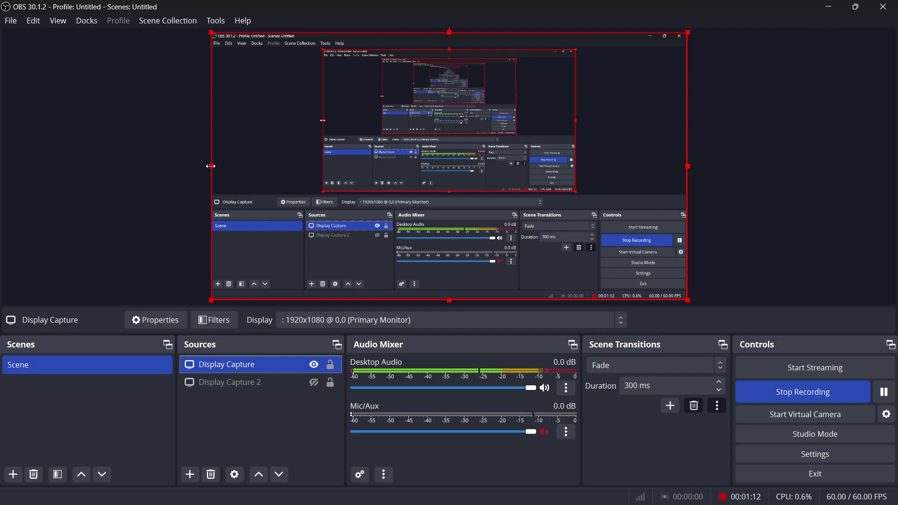
# - Drag Display Capture's edge and corner handles to leave 376 px left, 17 px right, 359 px below
pyautogui.moveTo(210, 166); pyautogui.dragTo(291, 154)
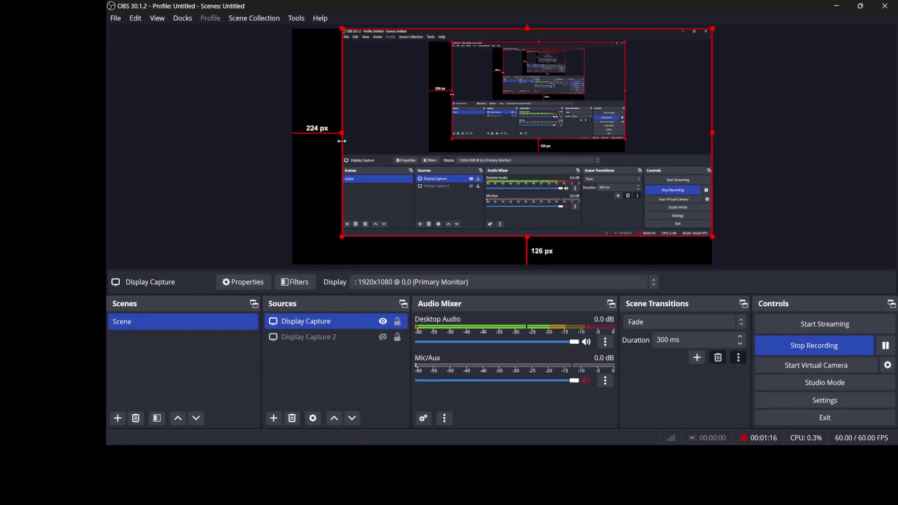
pyautogui.moveTo(341, 141); pyautogui.dragTo(384, 131)
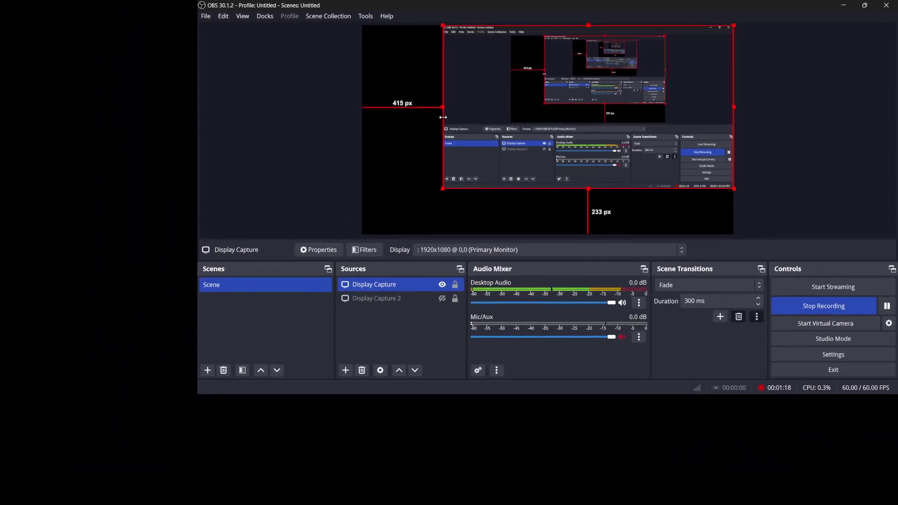
pyautogui.moveTo(443, 118); pyautogui.dragTo(325, 149)
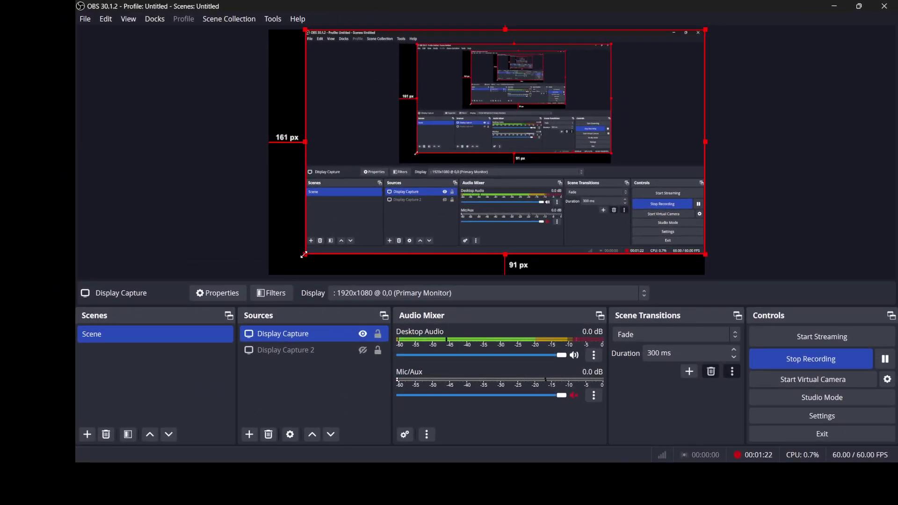
pyautogui.moveTo(304, 255); pyautogui.dragTo(326, 243)
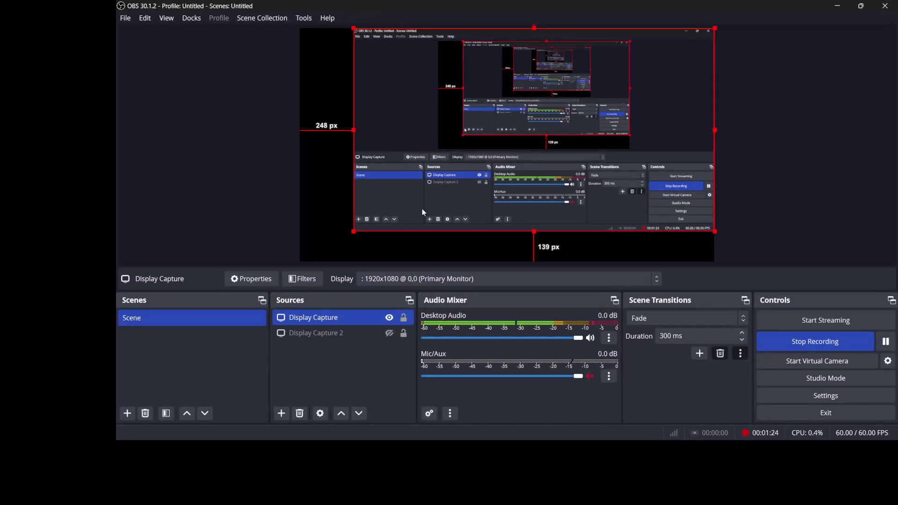
pyautogui.moveTo(533, 230); pyautogui.dragTo(513, 208)
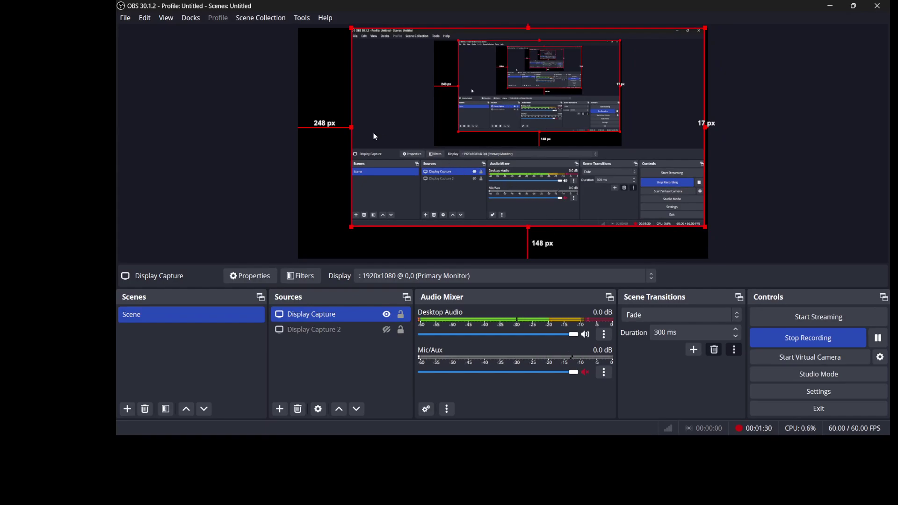
pyautogui.moveTo(350, 131); pyautogui.dragTo(524, 129)
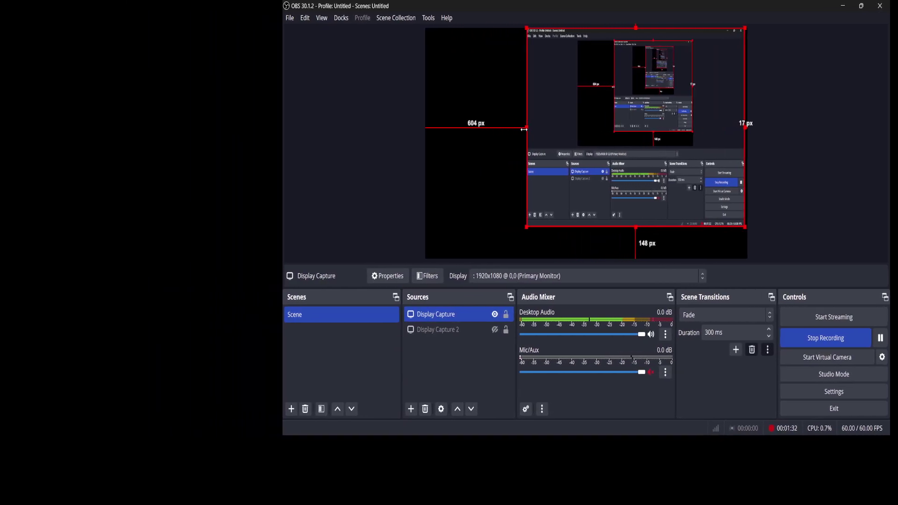
pyautogui.moveTo(640, 232); pyautogui.dragTo(635, 299)
pyautogui.moveTo(635, 407); pyautogui.dragTo(635, 142)
pyautogui.moveTo(526, 139); pyautogui.dragTo(387, 163)
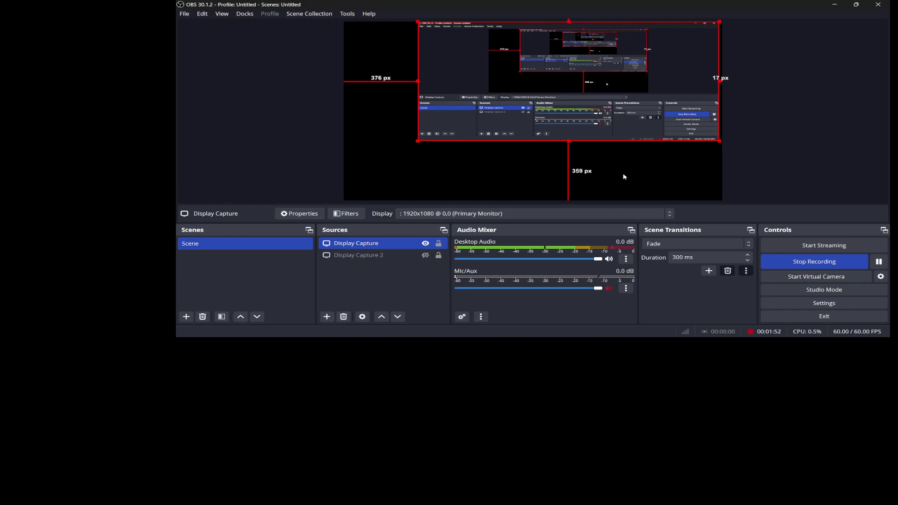
# - Undo four resize steps with Ctrl+Z until the capture fills the canvas
pyautogui.hotkey('ctrl', 'z')
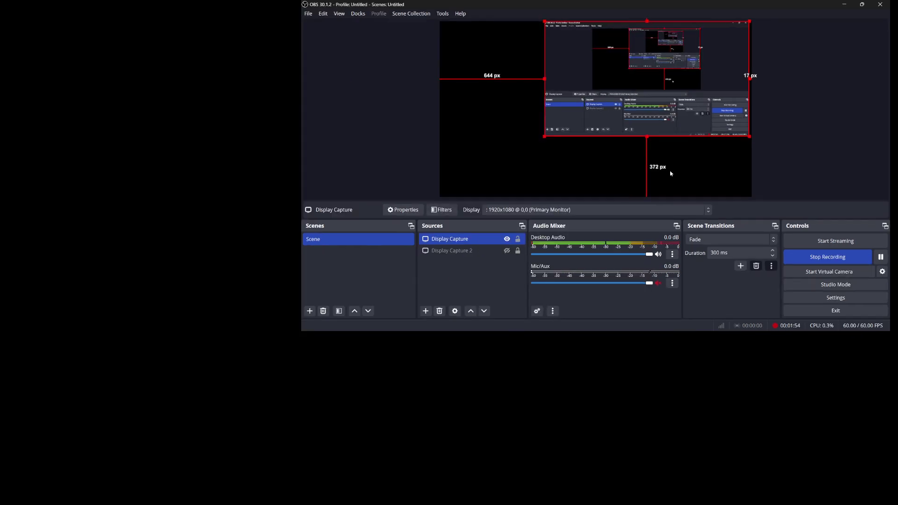
pyautogui.hotkey('ctrl', 'z')
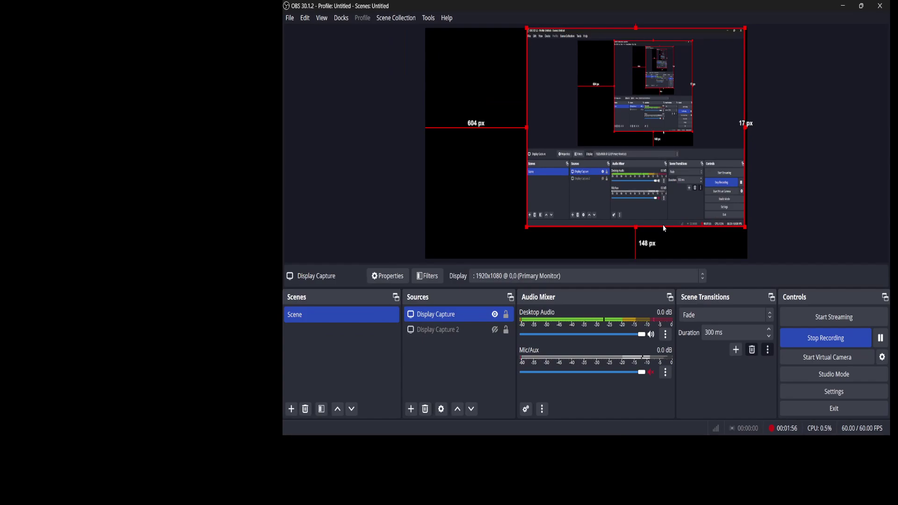
pyautogui.hotkey('ctrl', 'z')
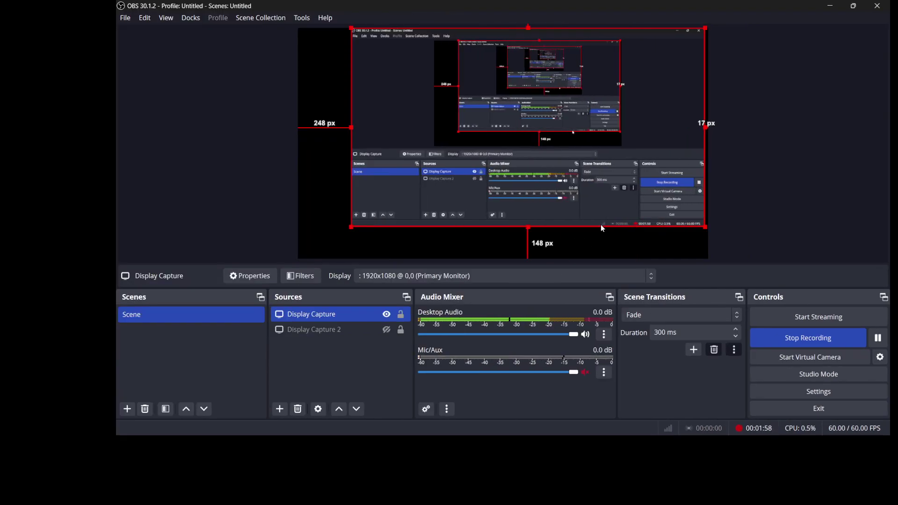
pyautogui.hotkey('ctrl', 'z')
pyautogui.hotkey('ctrl', 'z')
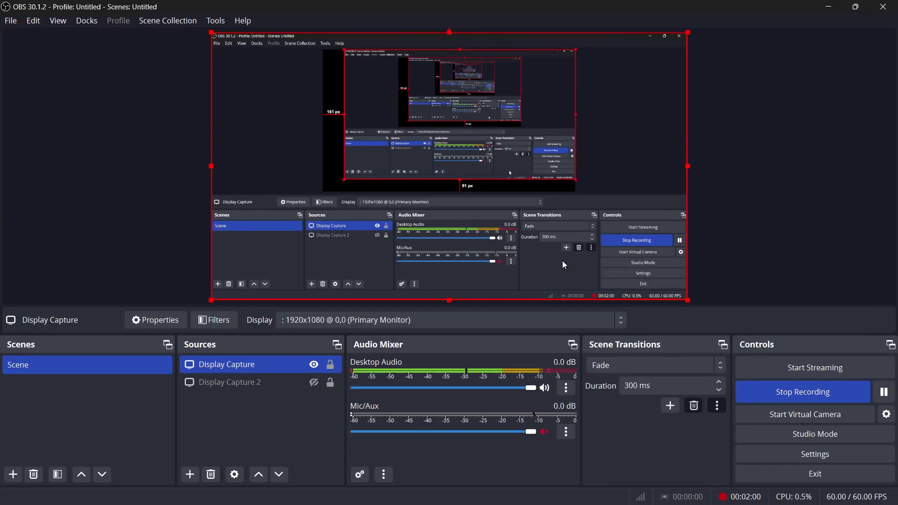
# - Alt-drag to crop Display Capture's left side, then crop 425 px off its bottom
pyautogui.click(753, 246)
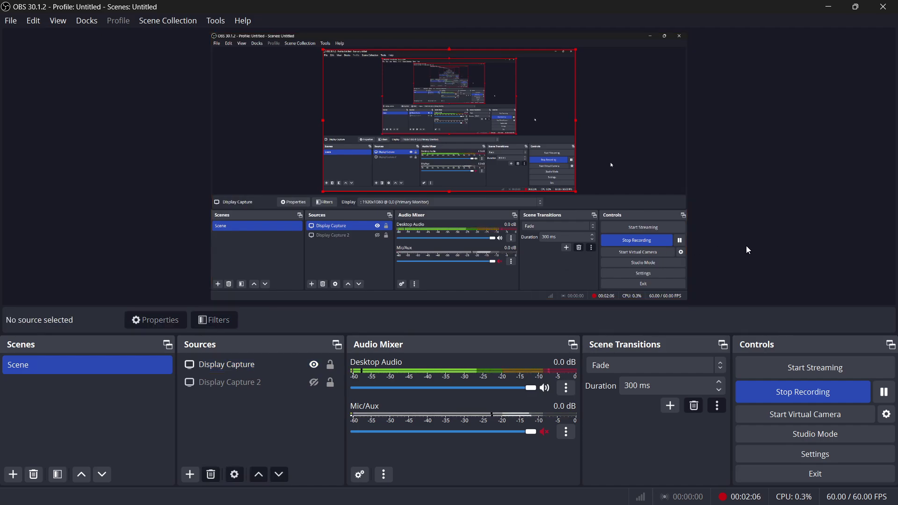
pyautogui.click(423, 191)
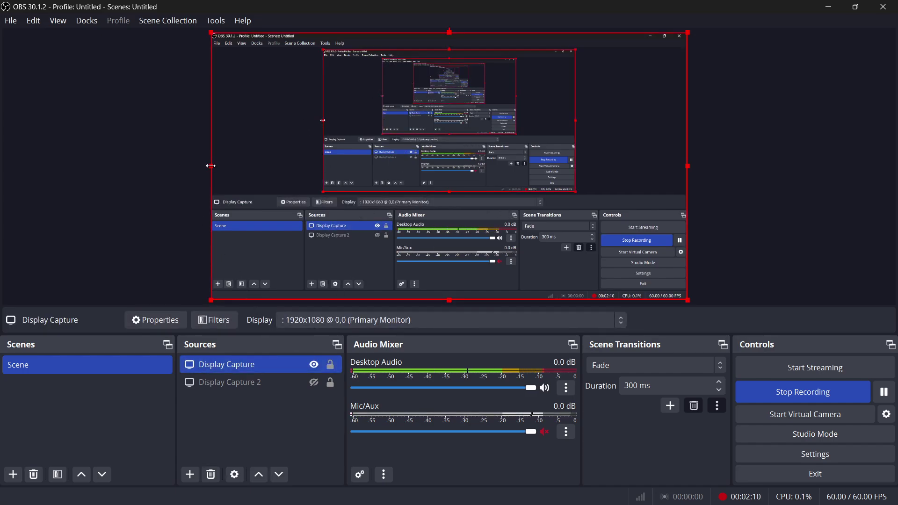
pyautogui.moveTo(211, 166); pyautogui.dragTo(441, 169)
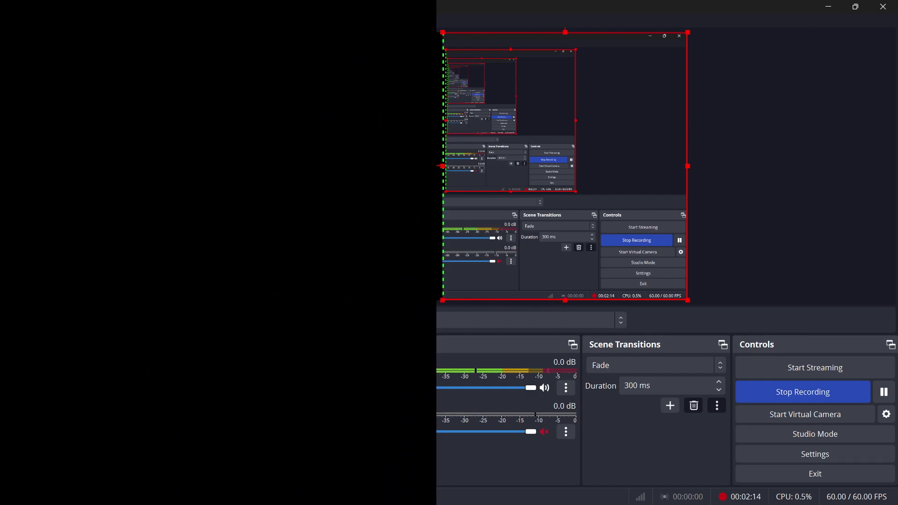
pyautogui.click(441, 169)
pyautogui.click(457, 163)
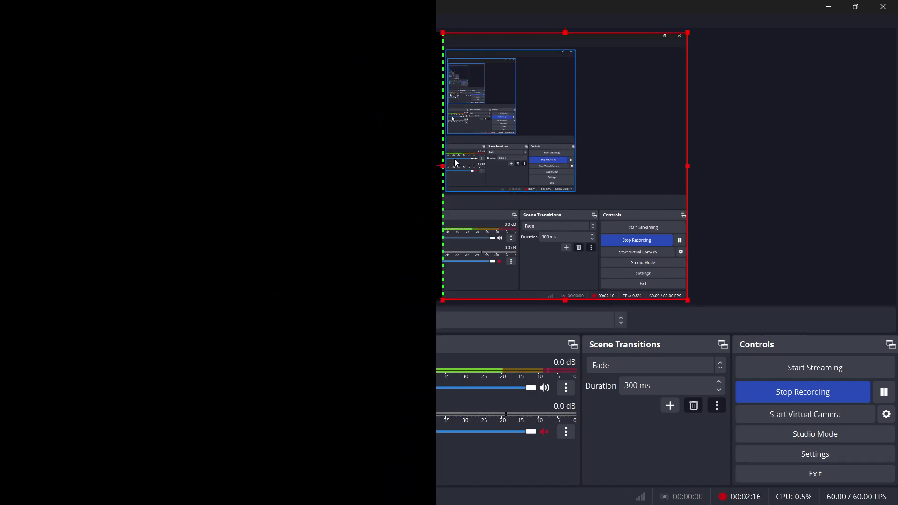
pyautogui.moveTo(442, 165); pyautogui.dragTo(320, 171)
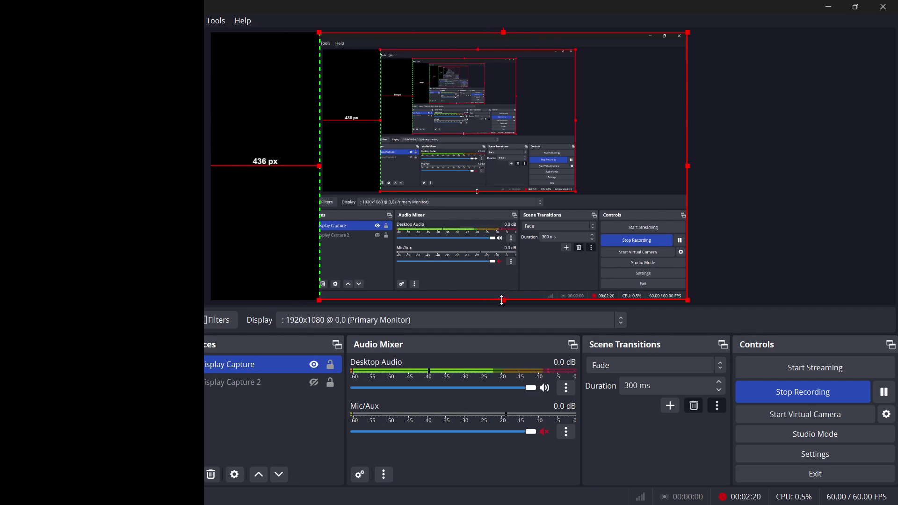
pyautogui.moveTo(502, 300); pyautogui.dragTo(502, 194)
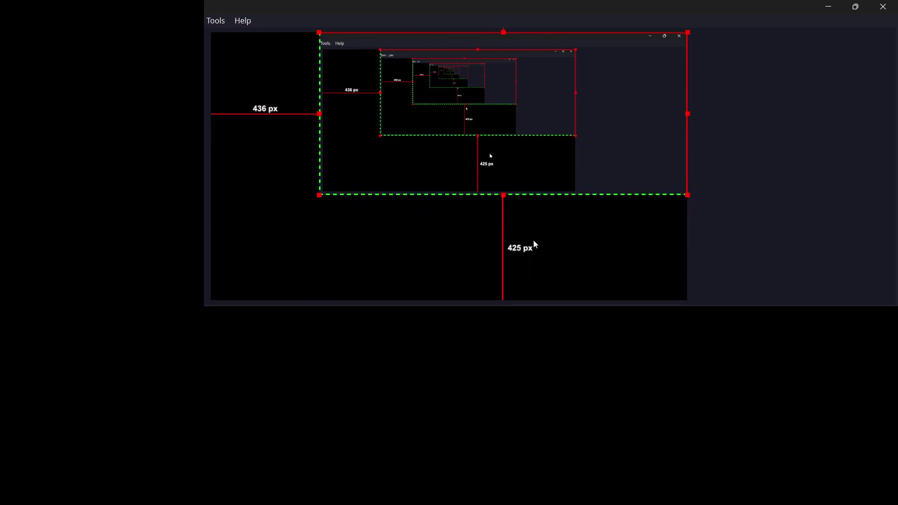
pyautogui.click(533, 239)
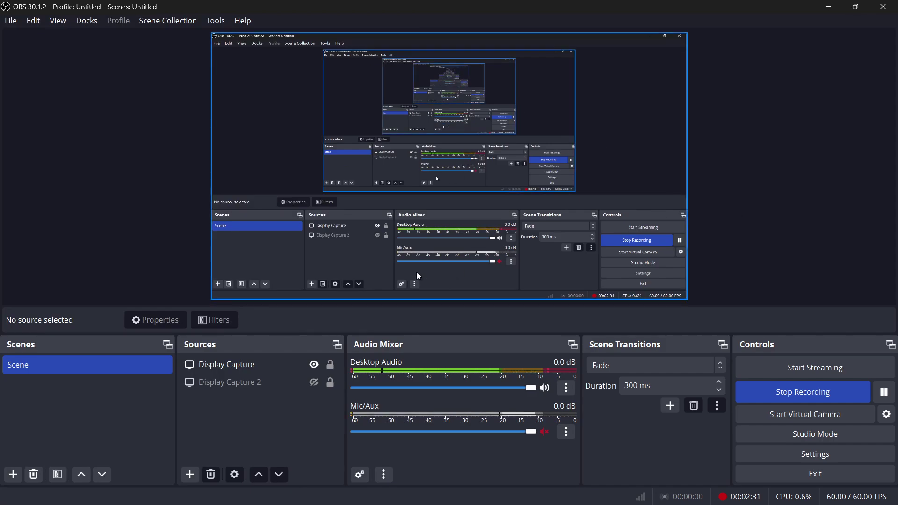
# - Apply Transform > Reset Transform to Display Capture, then deselect it
pyautogui.rightClick(255, 367)
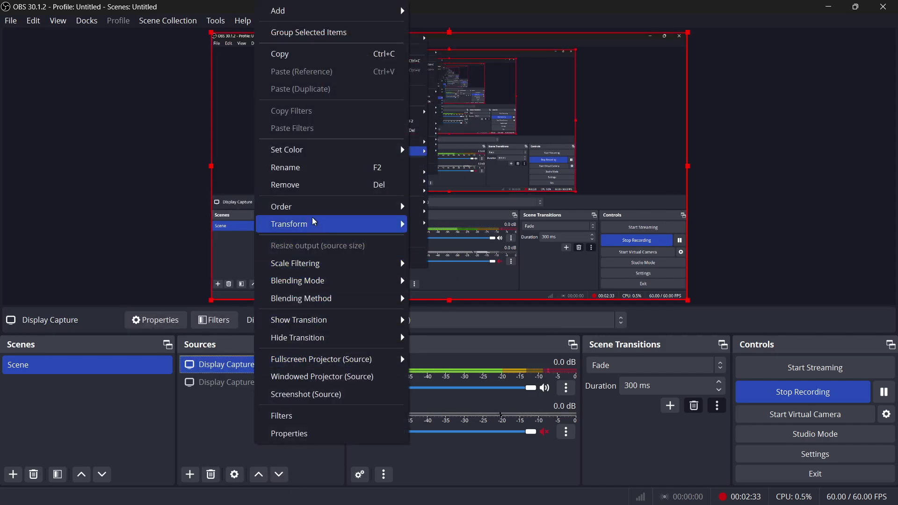
pyautogui.moveTo(293, 233)
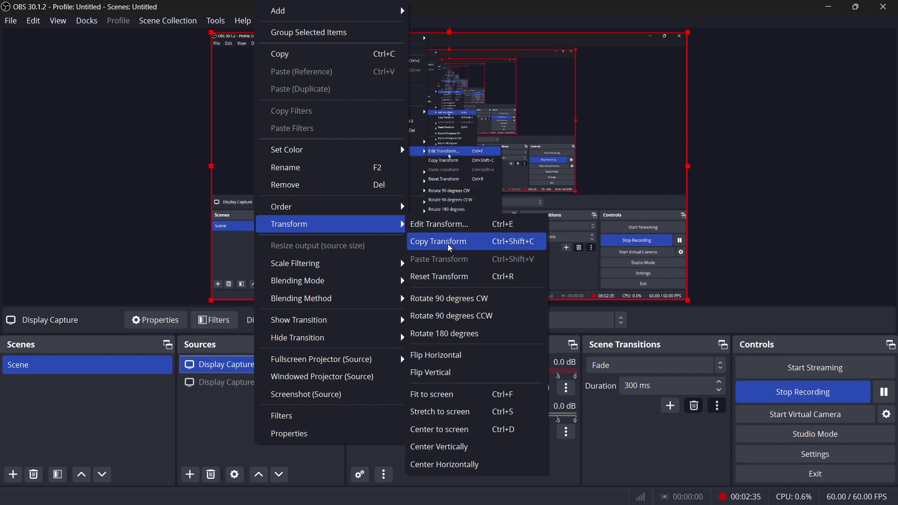
pyautogui.click(431, 279)
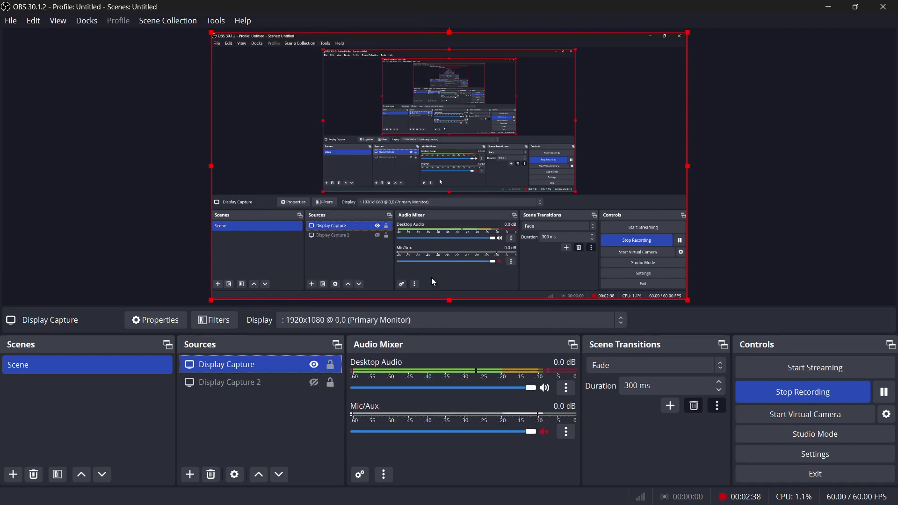
pyautogui.click(751, 215)
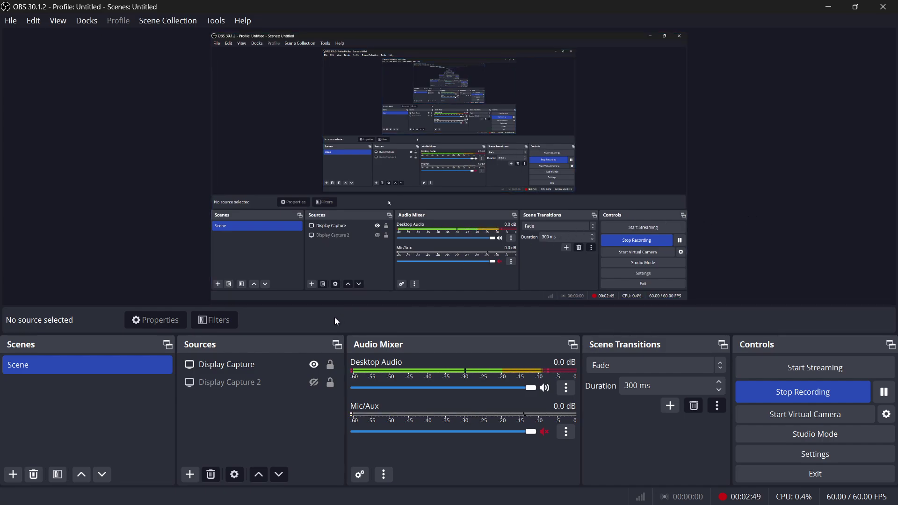
pyautogui.rightClick(259, 361)
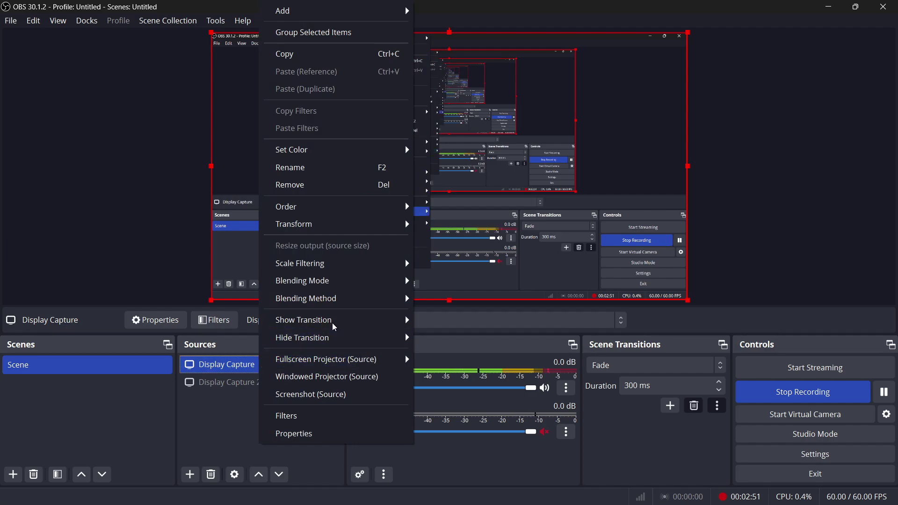
pyautogui.moveTo(374, 225)
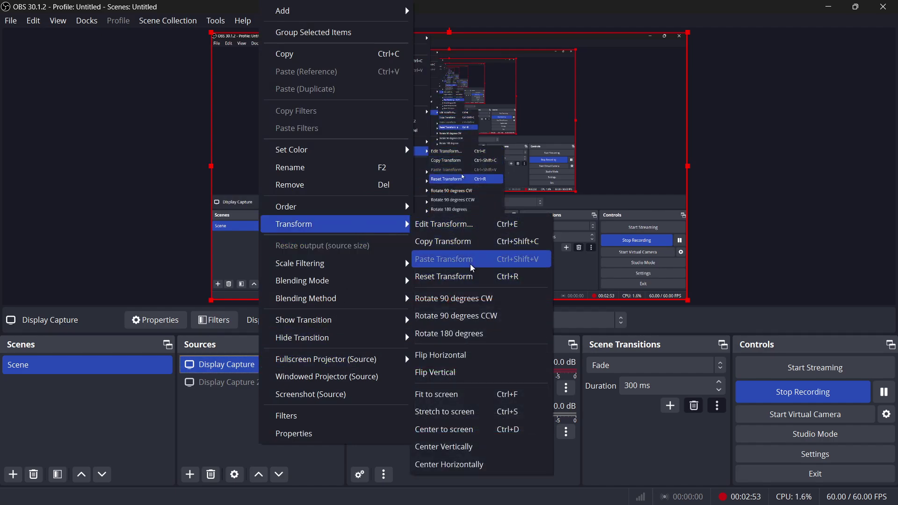
pyautogui.click(447, 225)
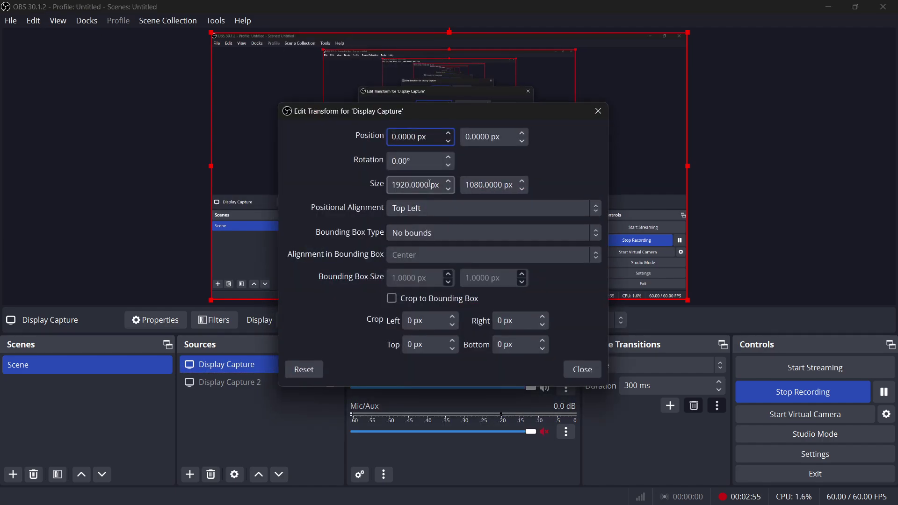
pyautogui.click(489, 137)
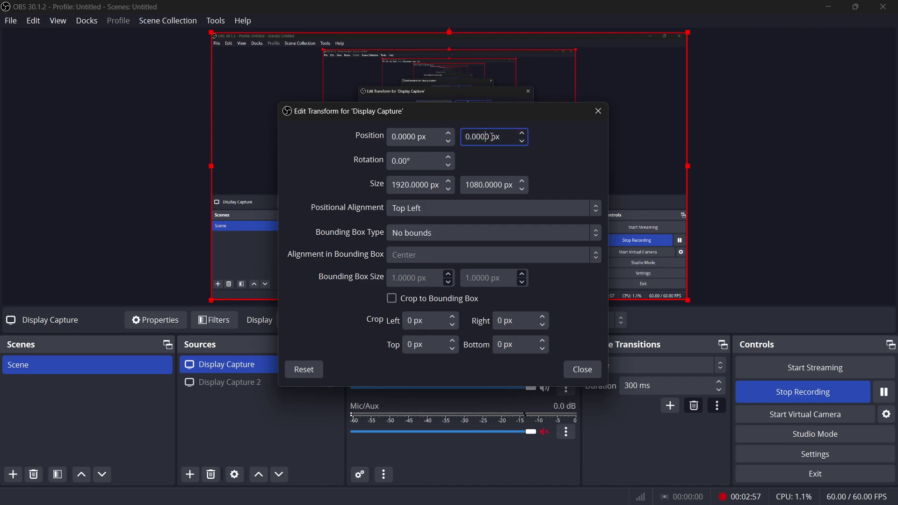
pyautogui.click(424, 164)
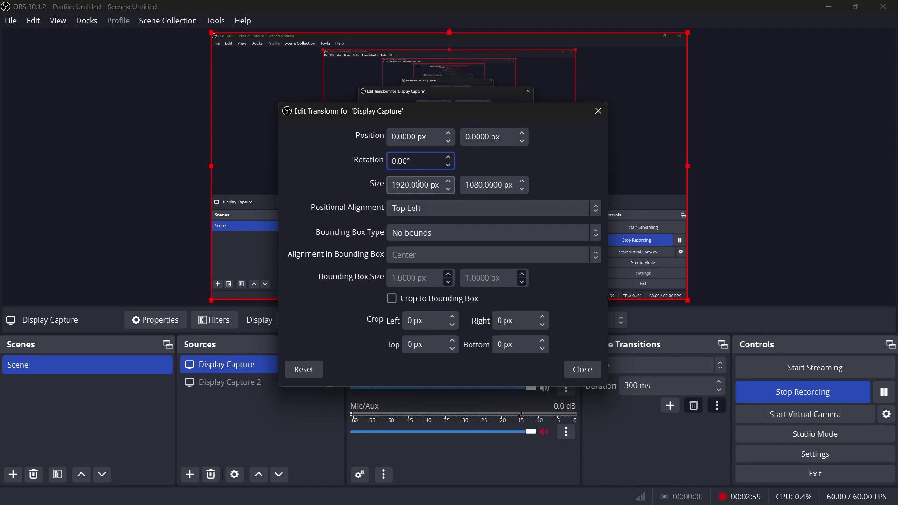
pyautogui.click(418, 184)
pyautogui.click(475, 182)
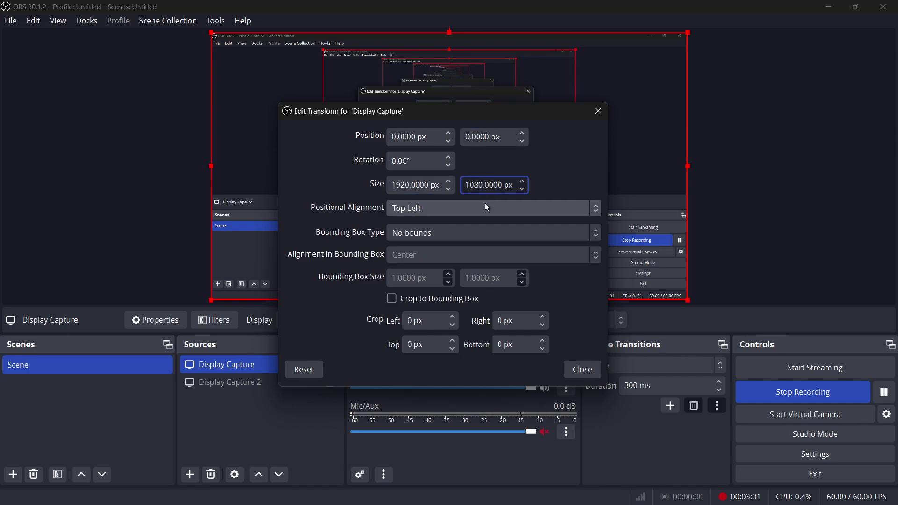
pyautogui.click(484, 202)
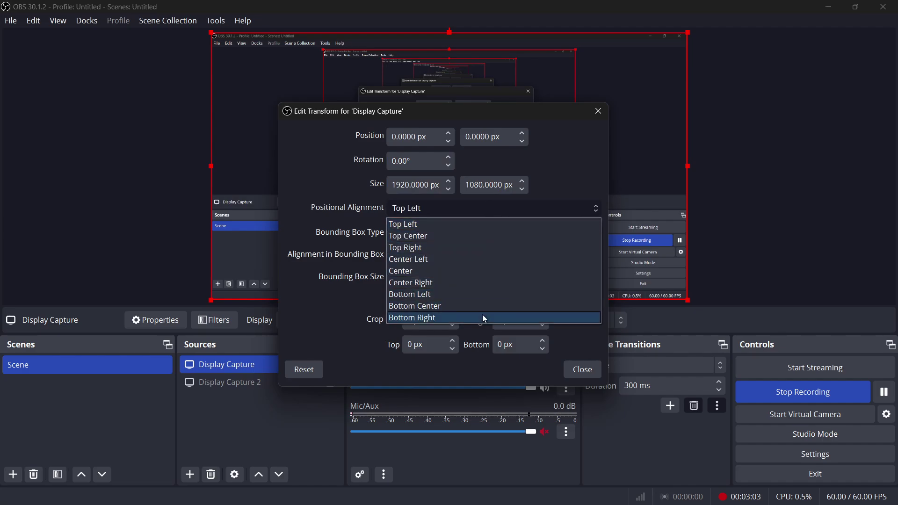
pyautogui.click(368, 299)
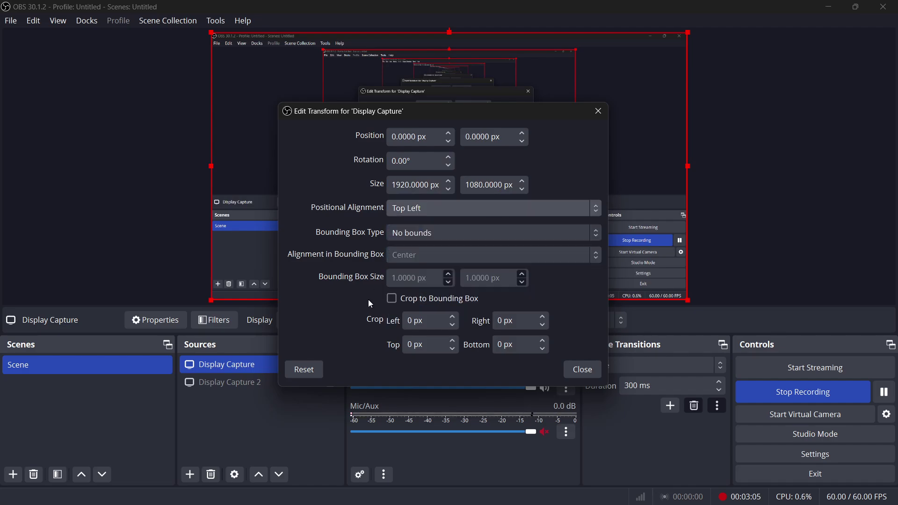
pyautogui.click(426, 237)
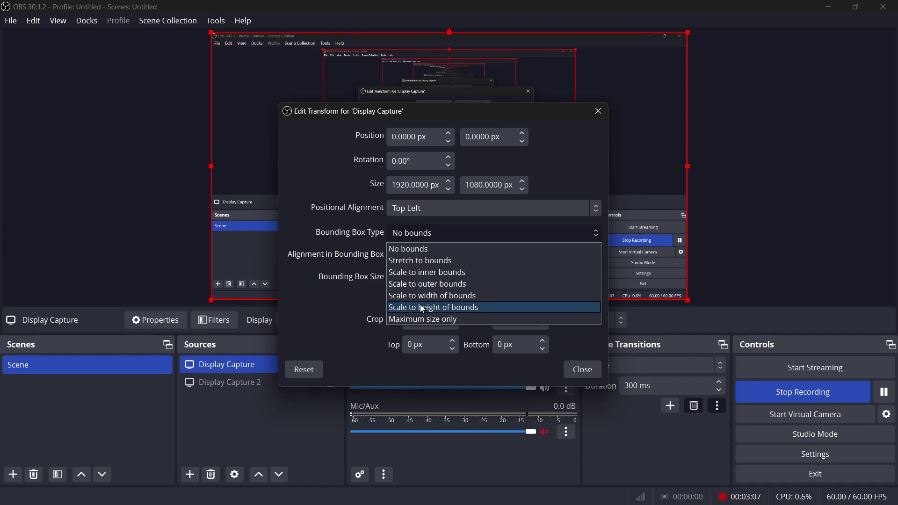
pyautogui.click(368, 309)
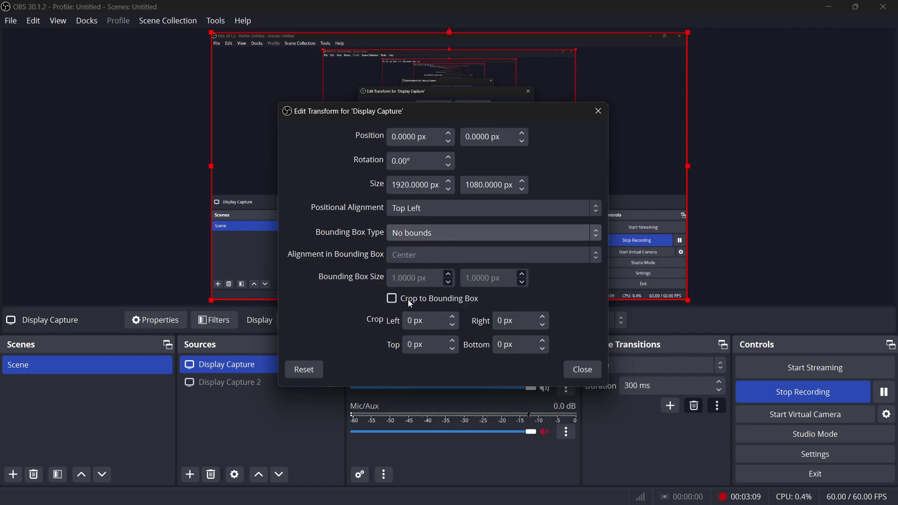
pyautogui.click(581, 370)
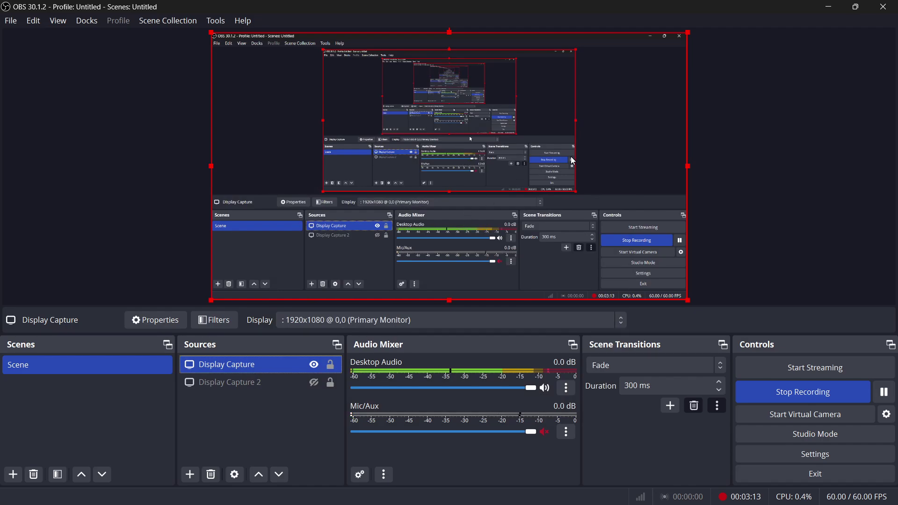